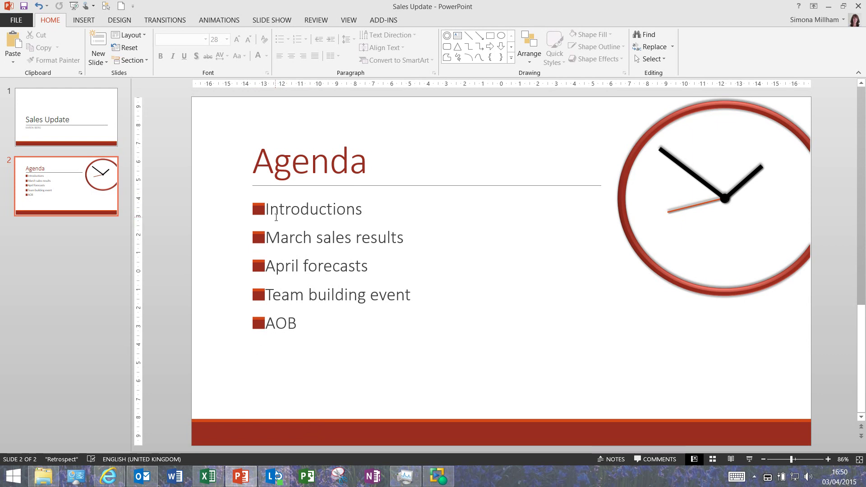
# Select all five agenda bullet lines, from Introductions through AOB.
pyautogui.moveTo(269, 206); pyautogui.dragTo(335, 327)
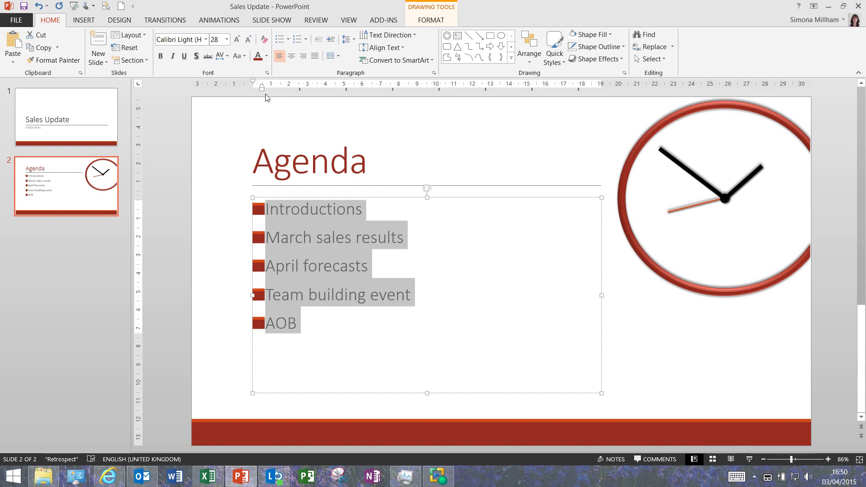
# Switch to the View tab, where Ruler is already checked.
pyautogui.click(350, 22)
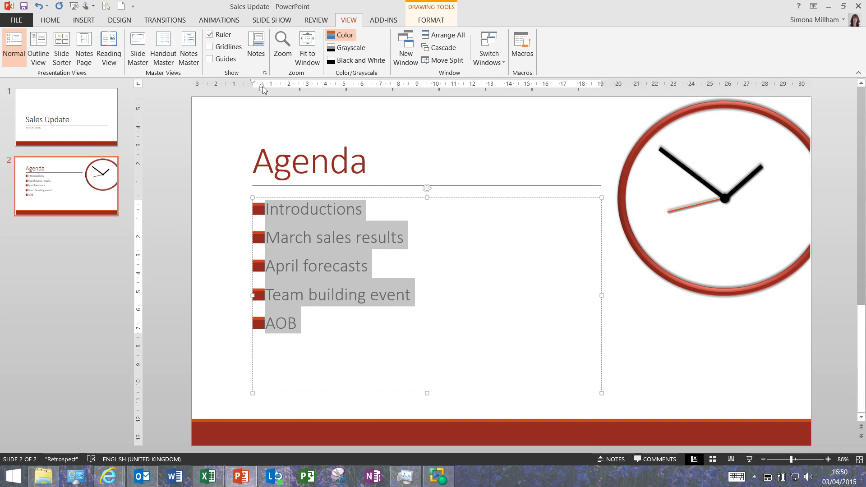
# Drag the hanging indent marker right in three small steps to widen the bullet-text gap.
pyautogui.moveTo(262, 89); pyautogui.dragTo(268, 90)
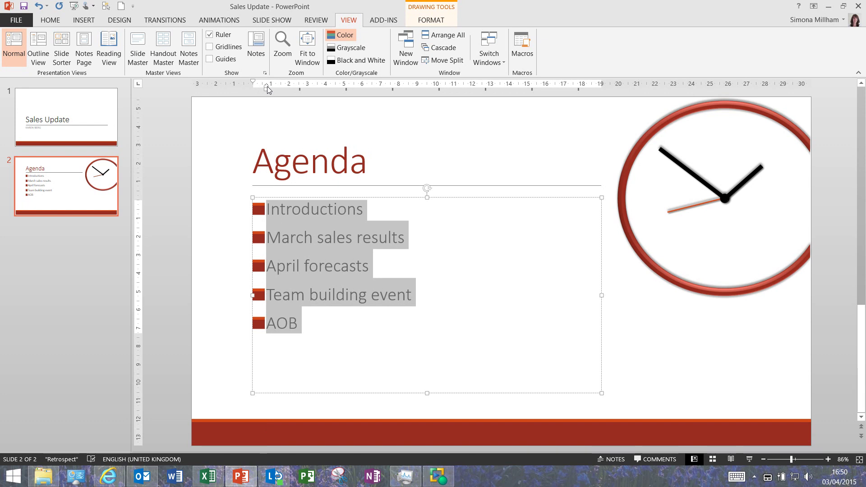
pyautogui.moveTo(267, 88)
pyautogui.mouseDown()
pyautogui.moveTo(282, 90)
pyautogui.moveTo(272, 89)
pyautogui.mouseUp()
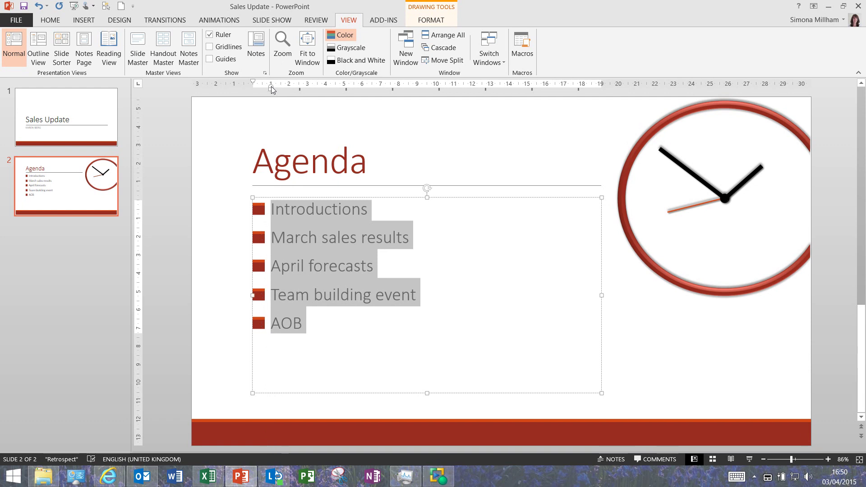
pyautogui.moveTo(271, 89)
pyautogui.mouseDown()
pyautogui.moveTo(281, 88)
pyautogui.moveTo(273, 85)
pyautogui.mouseUp()
# Nudge the indent marker slightly left, then deselect the list to review the spacing.
pyautogui.moveTo(272, 88); pyautogui.dragTo(269, 90)
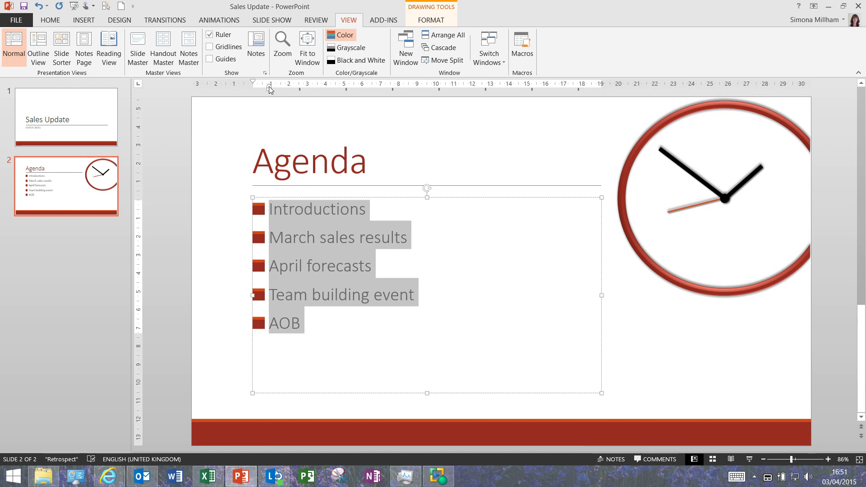
pyautogui.click(368, 294)
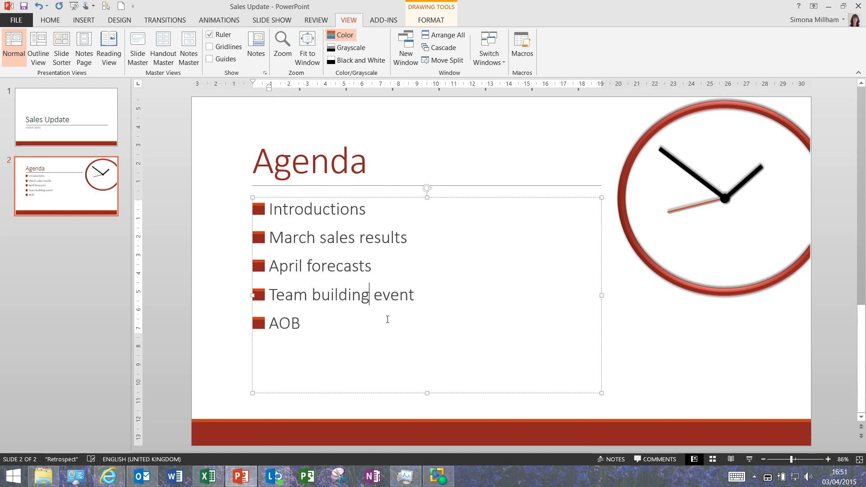